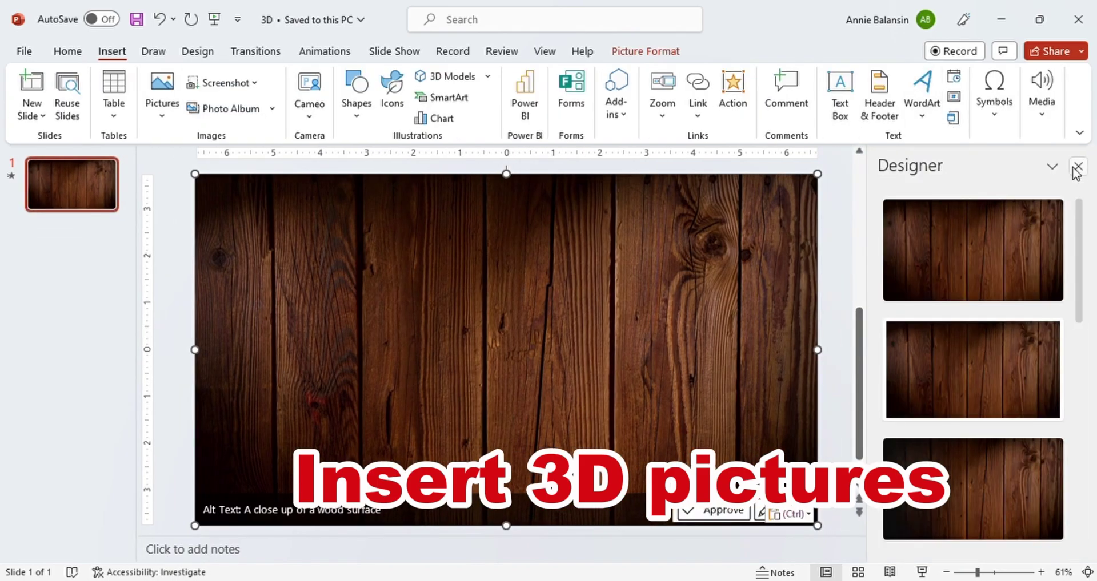
# - Dismiss the design suggestions, insert the 3D food models, and move the lollipop beside the drink at the slide's right edge
pyautogui.click(1074, 168)
pyautogui.click(445, 82)
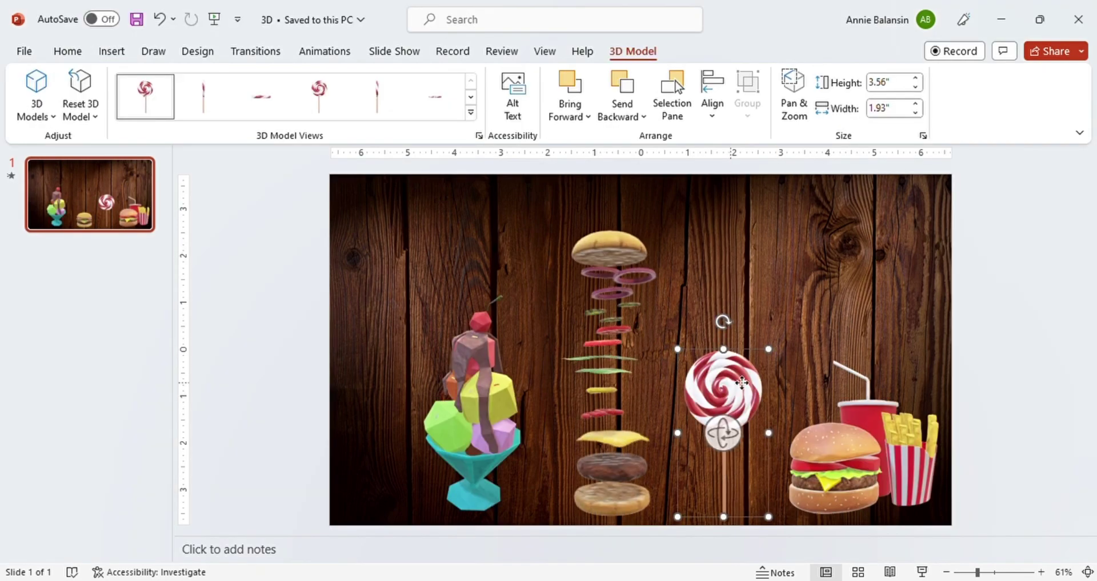
pyautogui.moveTo(720, 411); pyautogui.dragTo(915, 390)
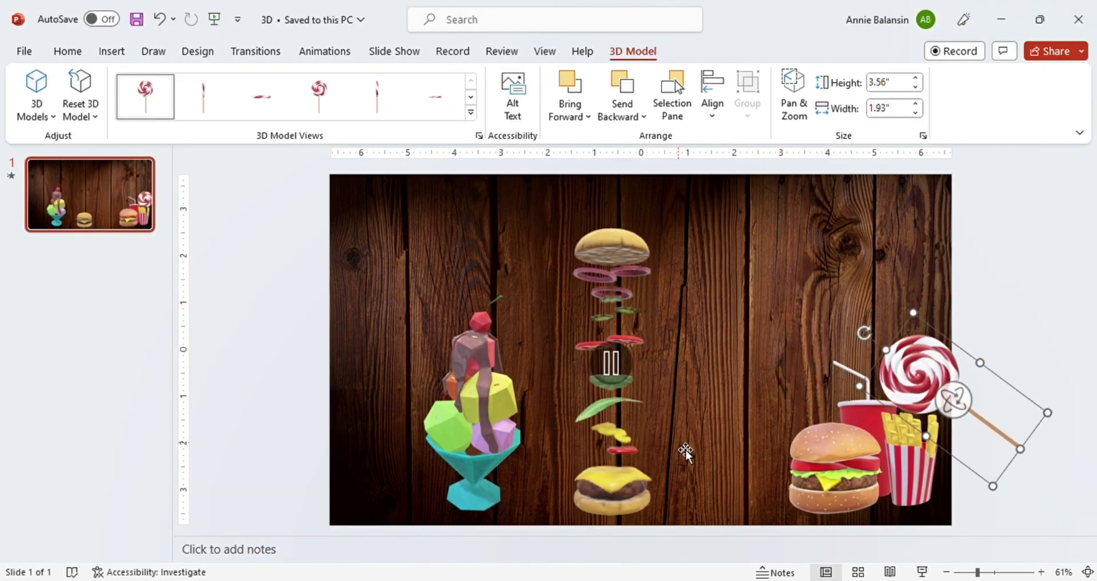
# - Move the ice cream model to the slide's left edge and place the added pie between it and the layered burger
pyautogui.click(631, 422)
pyautogui.moveTo(472, 403); pyautogui.dragTo(384, 410)
pyautogui.press('F5')
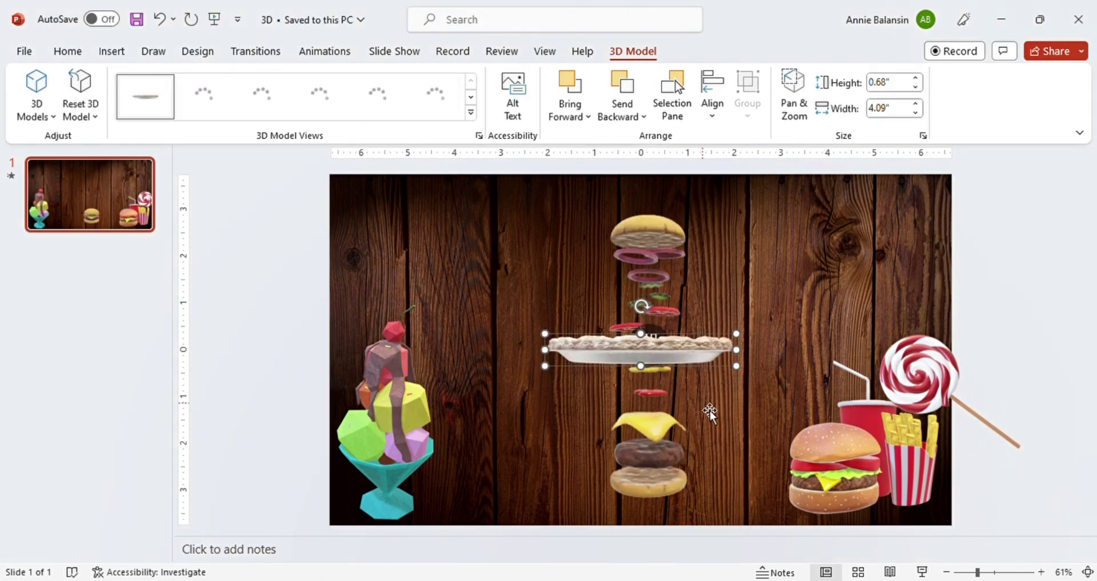
pyautogui.moveTo(657, 392); pyautogui.dragTo(546, 474)
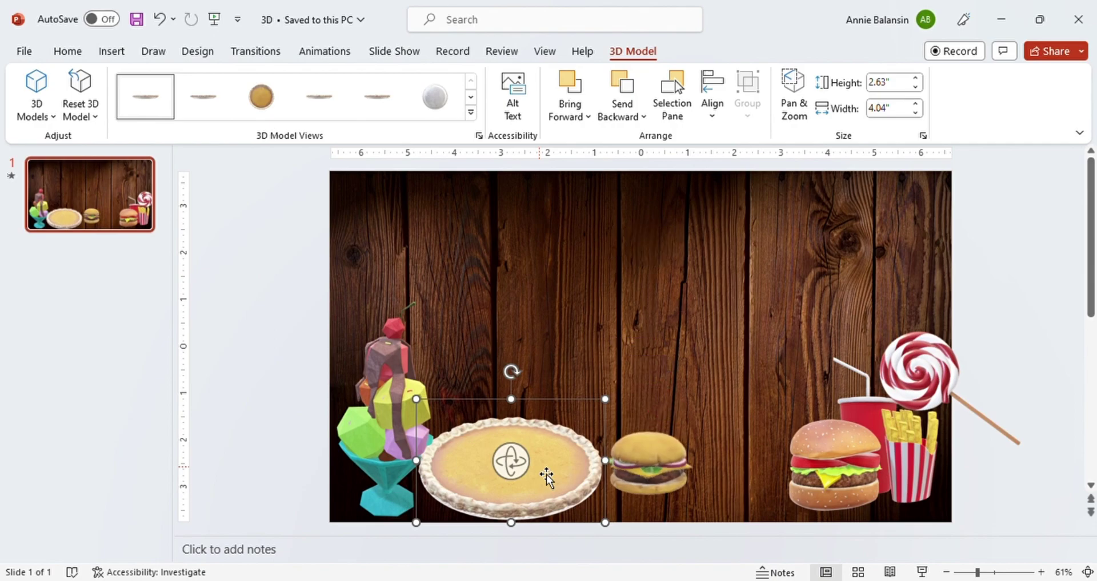
# - Duplicate slide 1 and move the pie off the left edge of the copy, leaving the layered burger on it
pyautogui.click(240, 336)
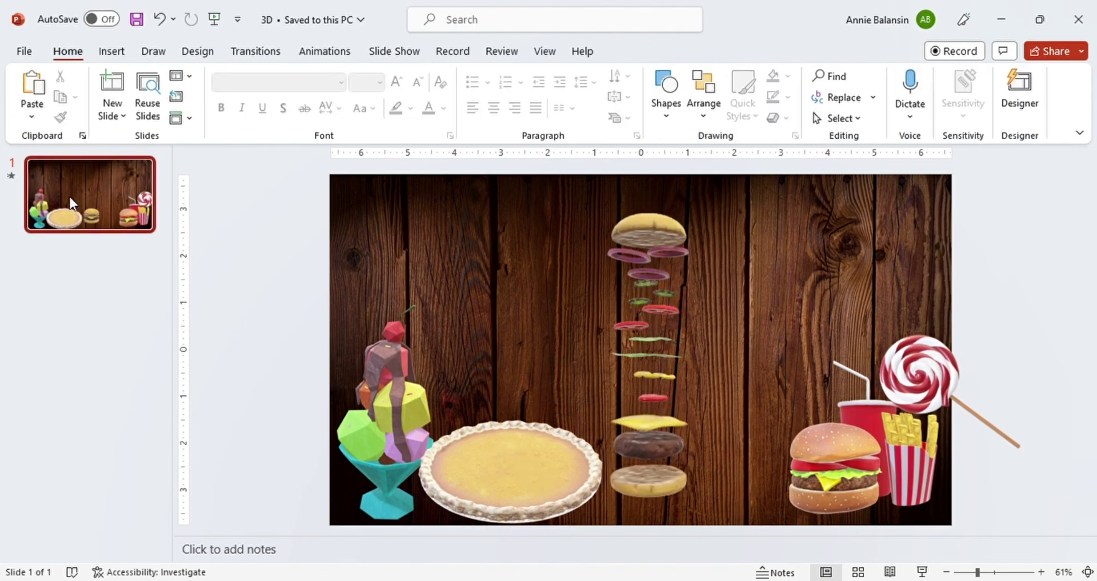
pyautogui.hotkey('ctrl', 'd')
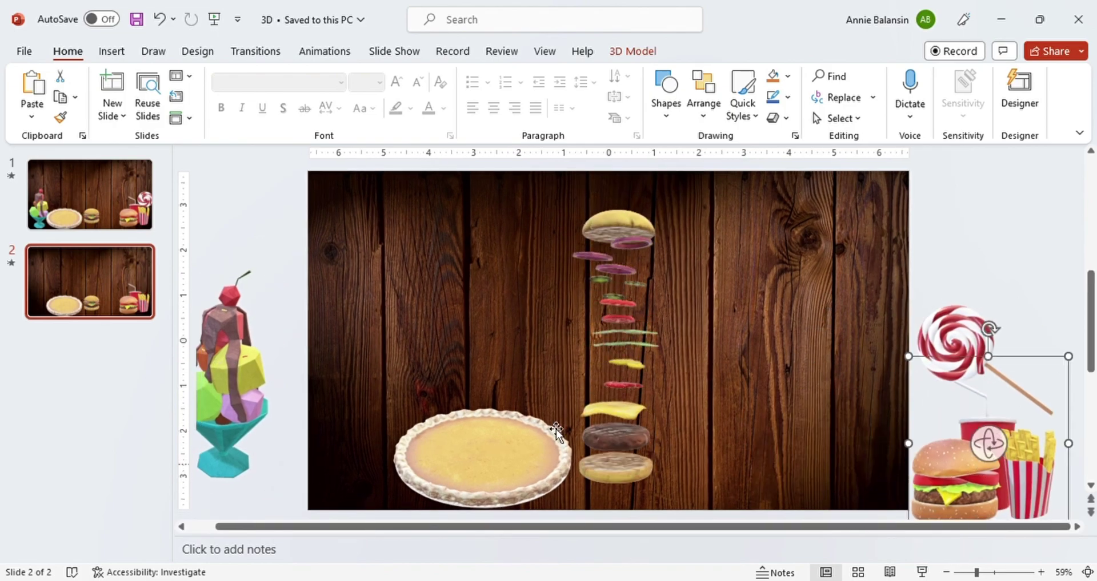
pyautogui.moveTo(556, 433); pyautogui.dragTo(242, 467)
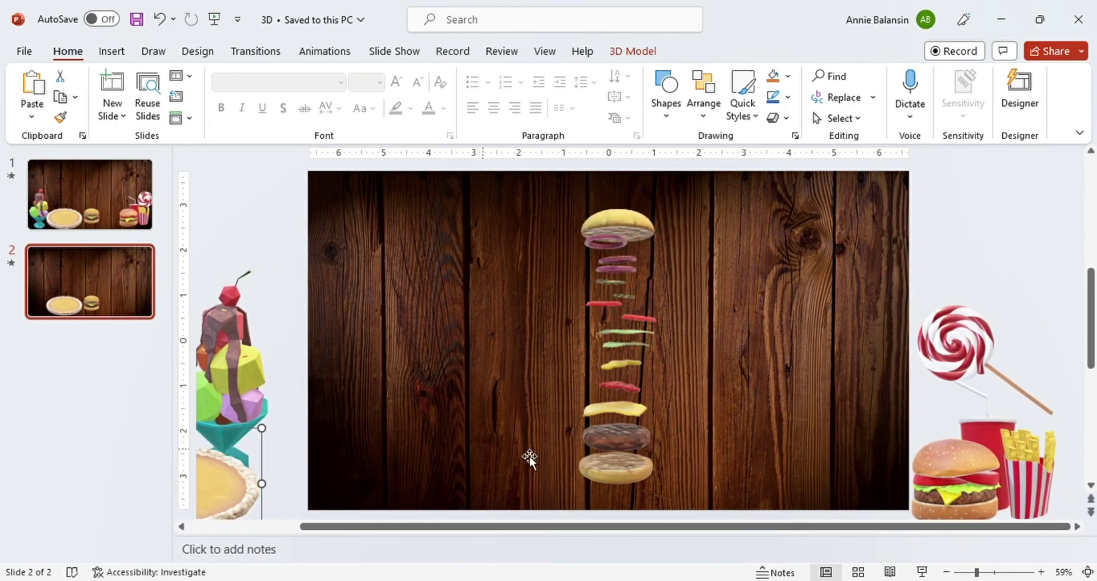
pyautogui.click(617, 338)
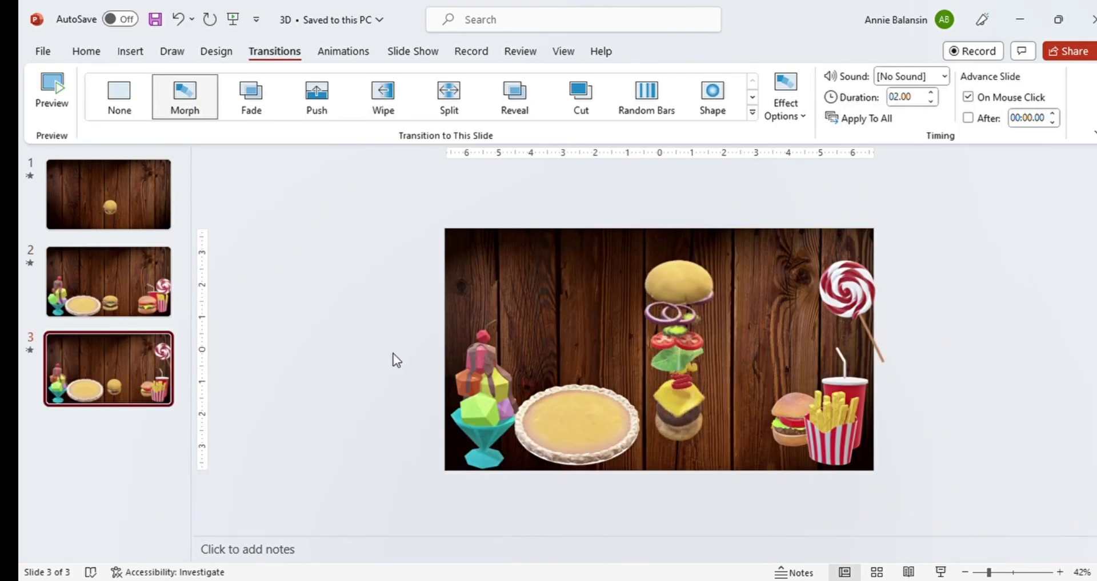
# - Draw a rectangle about 3.15" by 1.53" near slide 3's upper-left corner and enter "Try" in it
pyautogui.click(129, 51)
pyautogui.click(372, 97)
pyautogui.click(421, 166)
pyautogui.moveTo(470, 257); pyautogui.dragTo(572, 307)
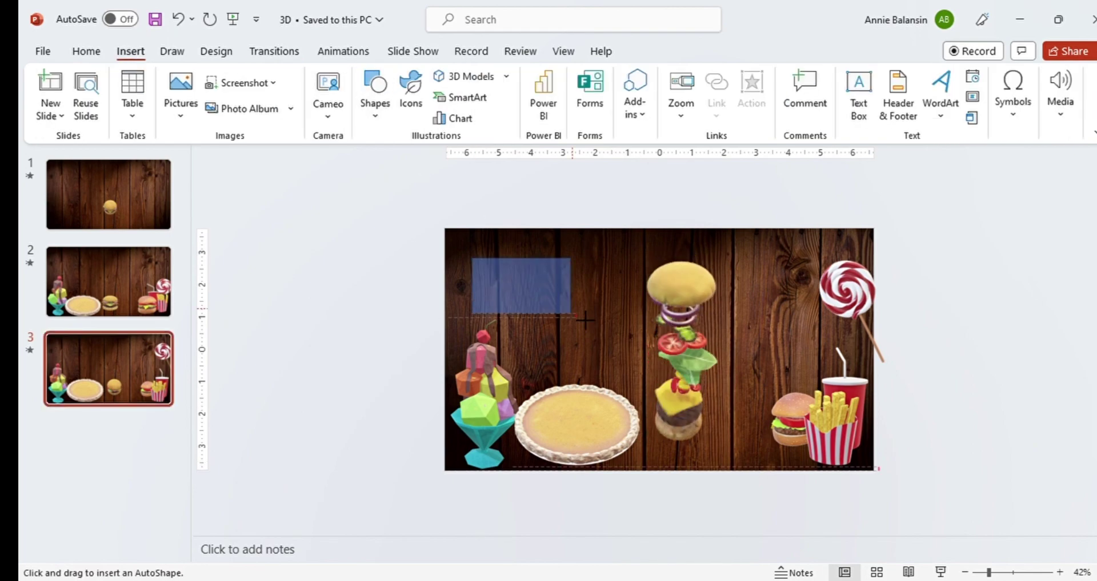
pyautogui.write('Try')
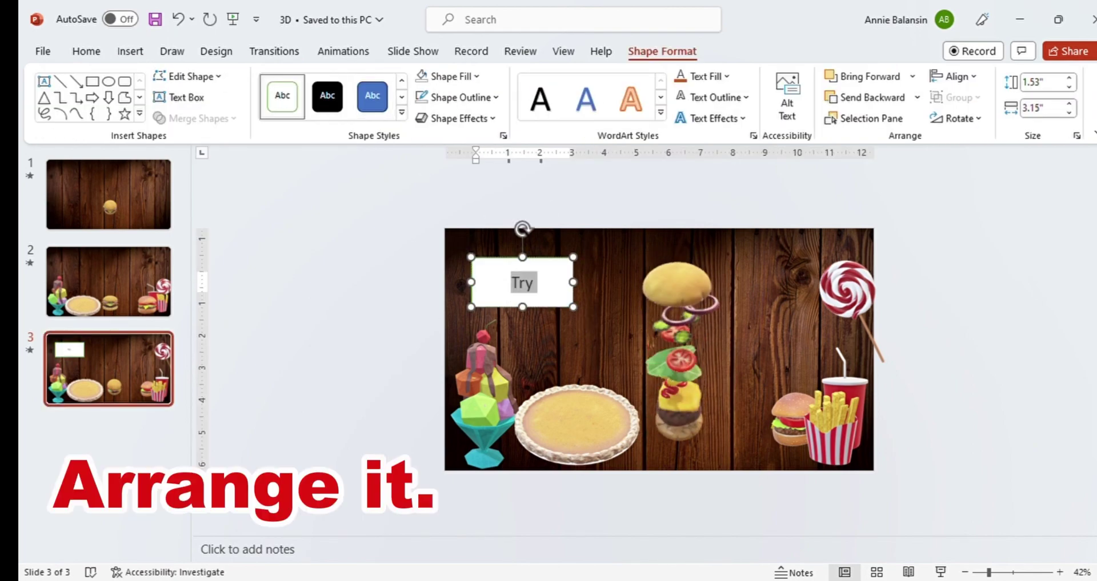
# - Format "Try" in Rage Italic at 54 pt and give its box a transparent shape style
pyautogui.click(80, 51)
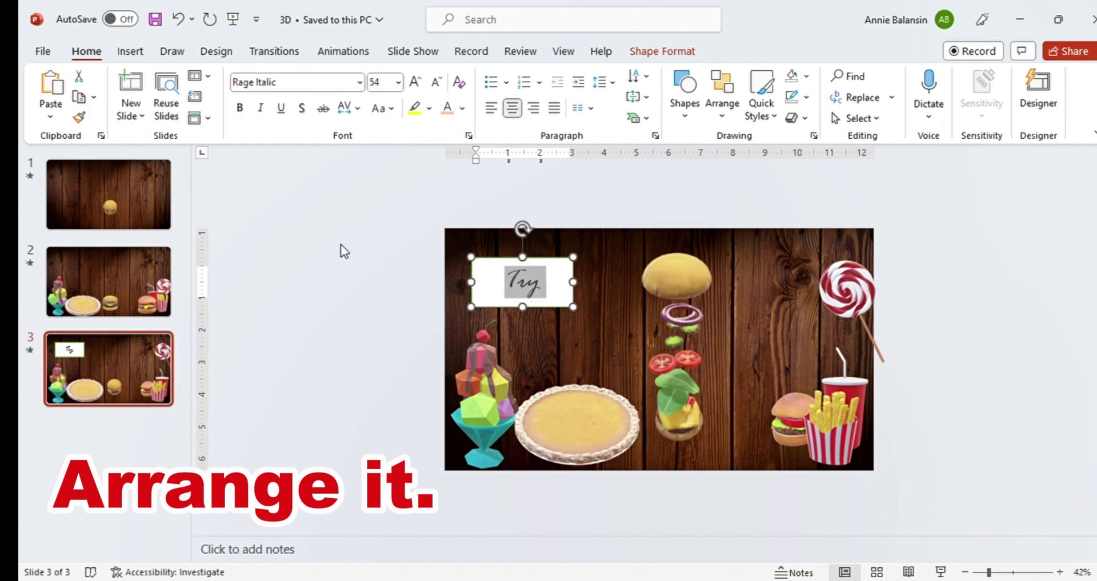
pyautogui.click(671, 51)
pyautogui.click(457, 79)
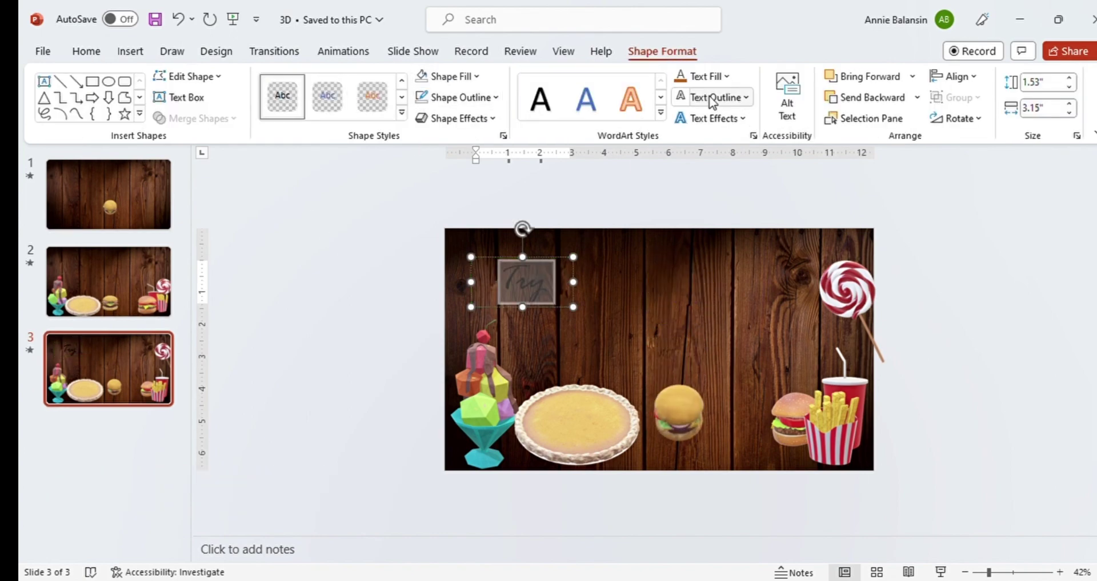
# - Color the "Try" text white, enlarge it to 138 pt and add an orange glow
pyautogui.click(85, 53)
pyautogui.click(661, 51)
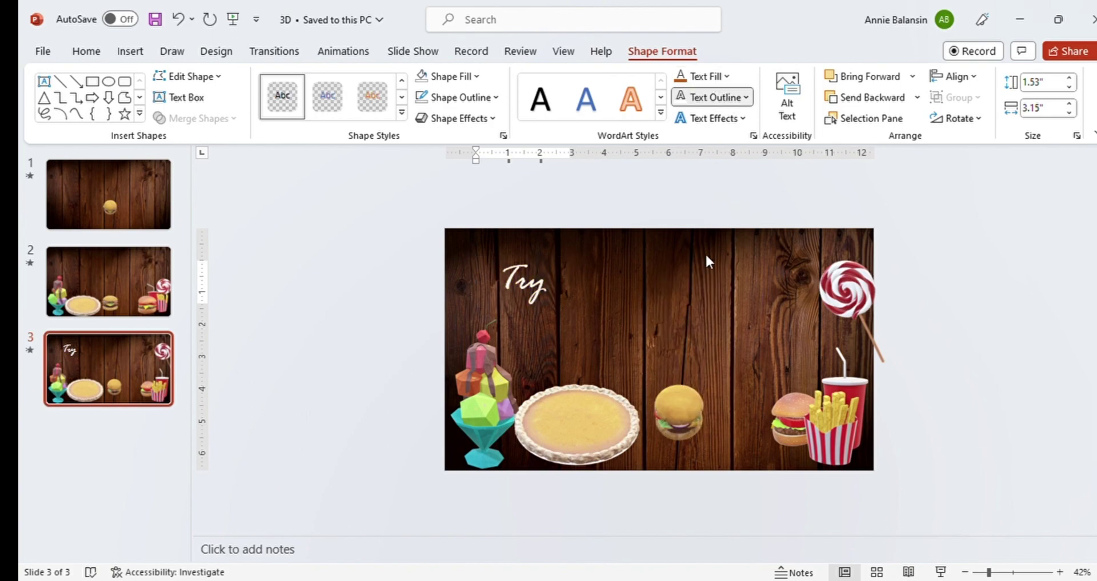
pyautogui.click(722, 119)
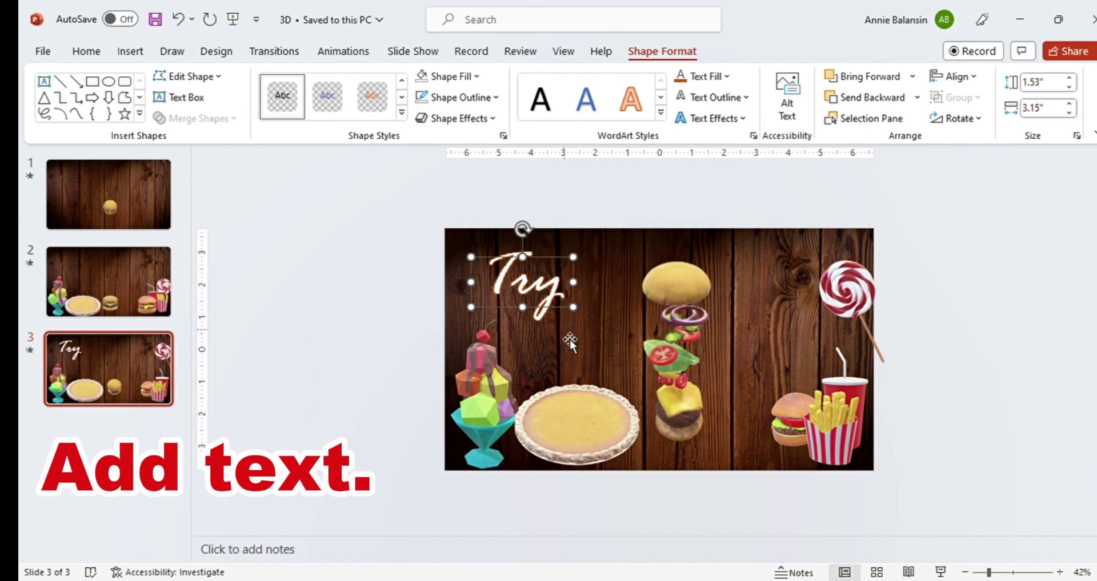
# - Duplicate the "Try" text box and replace the copy's text with "Our Delicious Snacks"
pyautogui.hotkey('ctrl', 'v')
pyautogui.write('Our De')
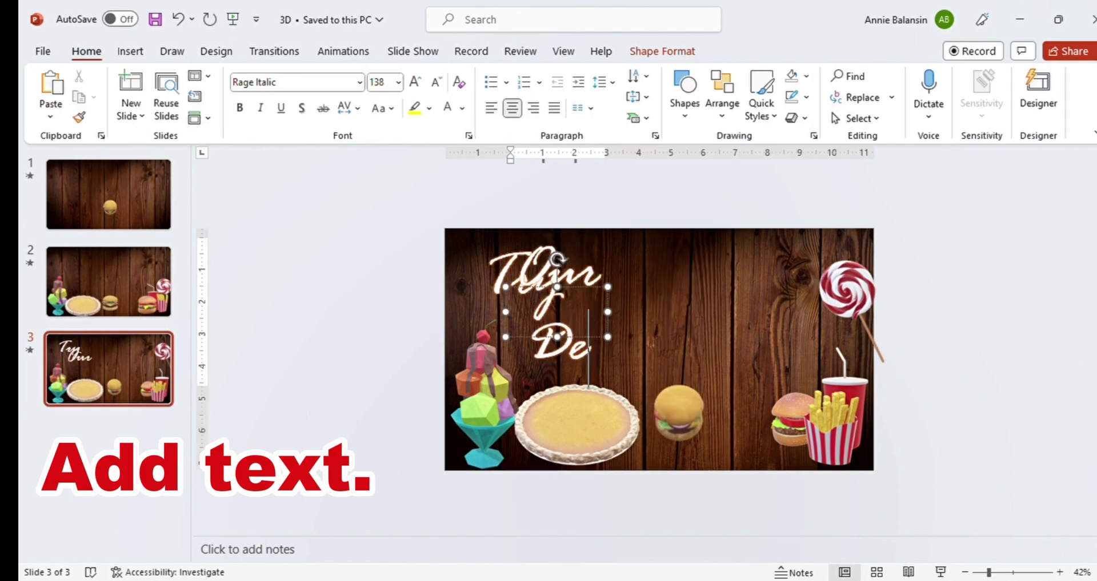
pyautogui.write('licious Snacks')
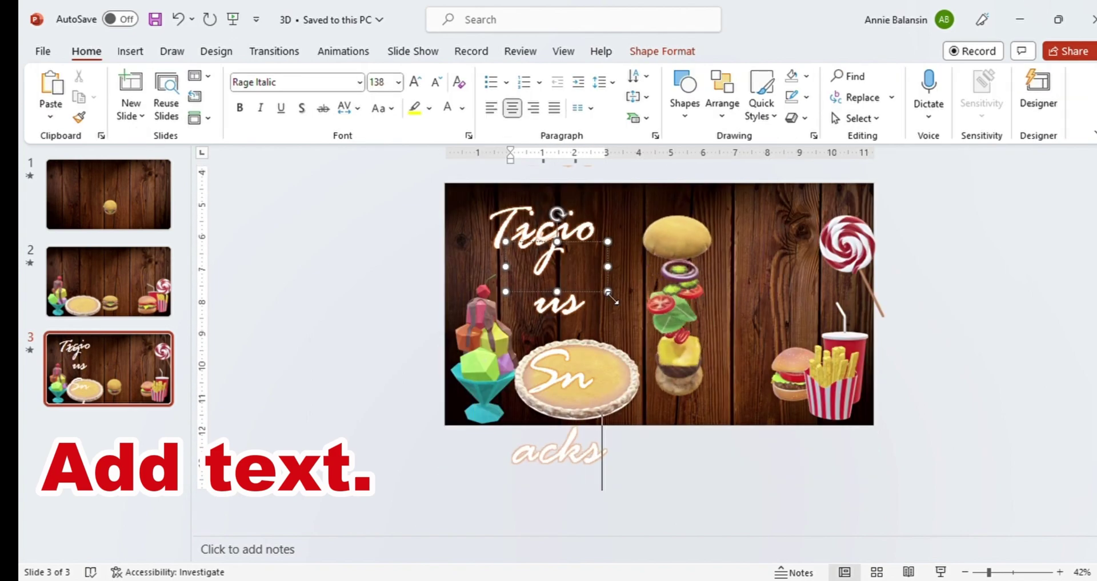
# - Widen the "Our Delicious Snacks" box to about 11.76" and set its text in the Jumble font
pyautogui.moveTo(609, 294); pyautogui.dragTo(884, 293)
pyautogui.hotkey('ctrl', 'a')
pyautogui.click(359, 82)
pyautogui.click(424, 143)
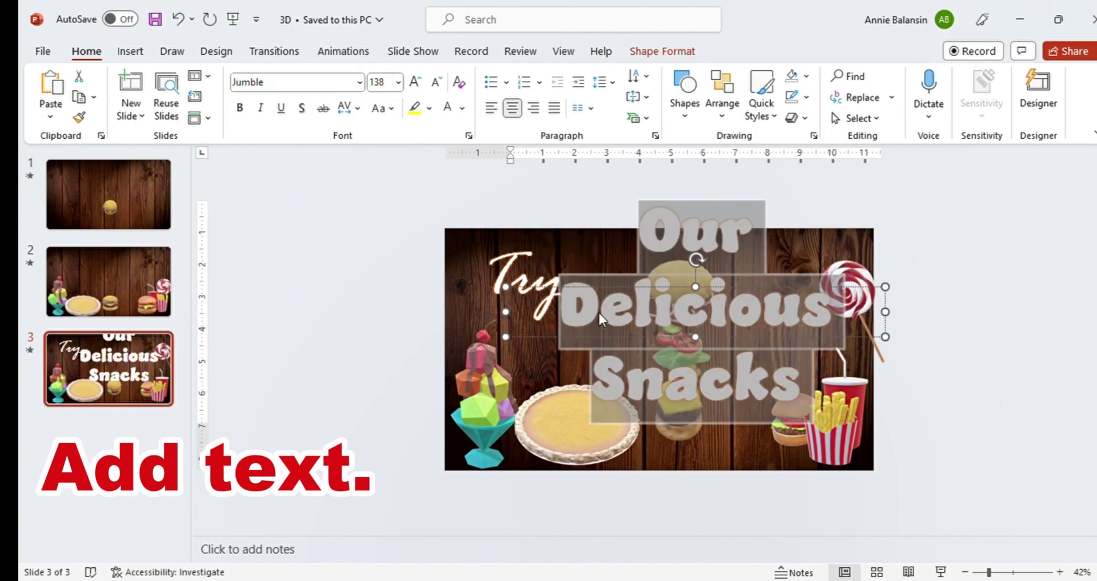
# - Increase the "Our Delicious Snacks" box height to about 7.5", reposition it over the slide, and reduce its text to 96 pt
pyautogui.moveTo(696, 337); pyautogui.dragTo(697, 528)
pyautogui.moveTo(741, 257); pyautogui.dragTo(685, 210)
pyautogui.tripleClick(632, 313)
pyautogui.hotkey('ctrl', '[')
pyautogui.hotkey('ctrl', '[')
pyautogui.hotkey('ctrl', '[')
pyautogui.hotkey('ctrl', '[')
pyautogui.hotkey('ctrl', '[')
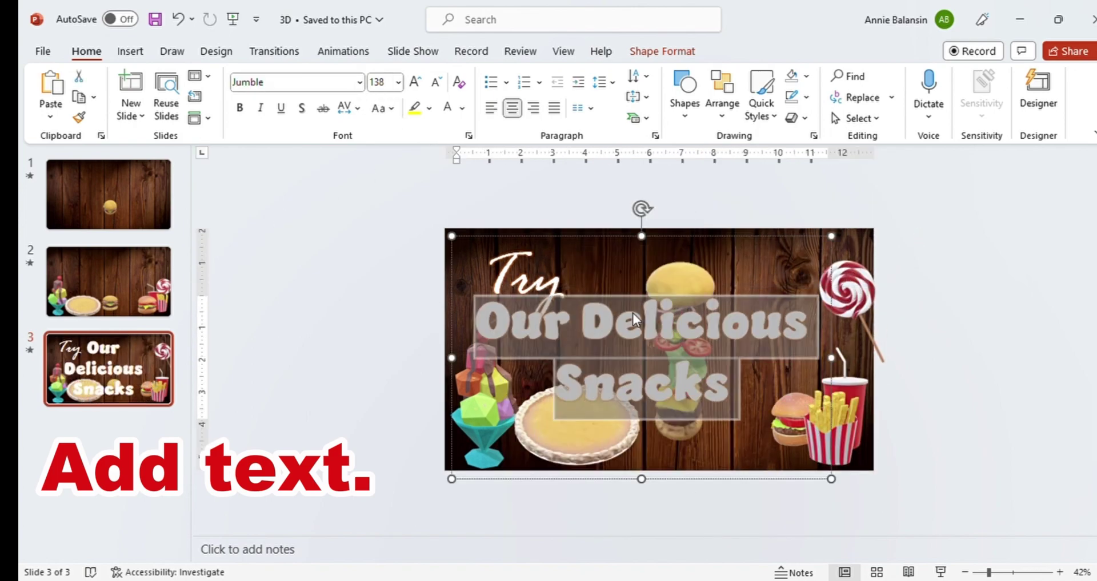
# - Break "Our Delicious Snacks" into three lines with one word on each
pyautogui.click(592, 329)
pyautogui.press('Return')
pyautogui.click(666, 380)
pyautogui.press('Return')
# - Left-align the three lines of text and shift their box up and to the right
pyautogui.hotkey('ctrl', 'a')
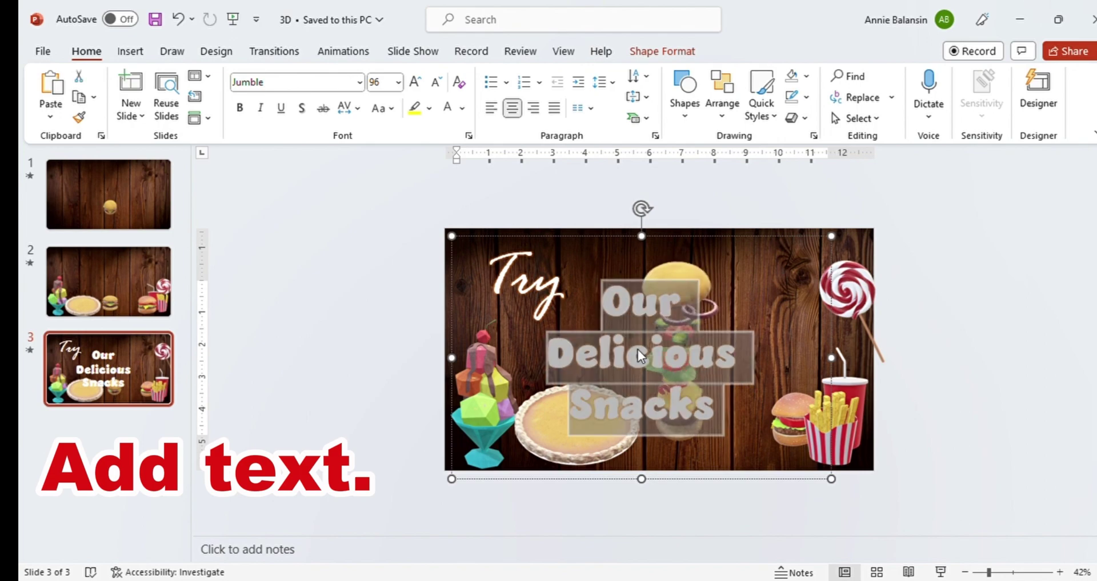
pyautogui.hotkey('ctrl', 'l')
pyautogui.moveTo(697, 313); pyautogui.dragTo(781, 284)
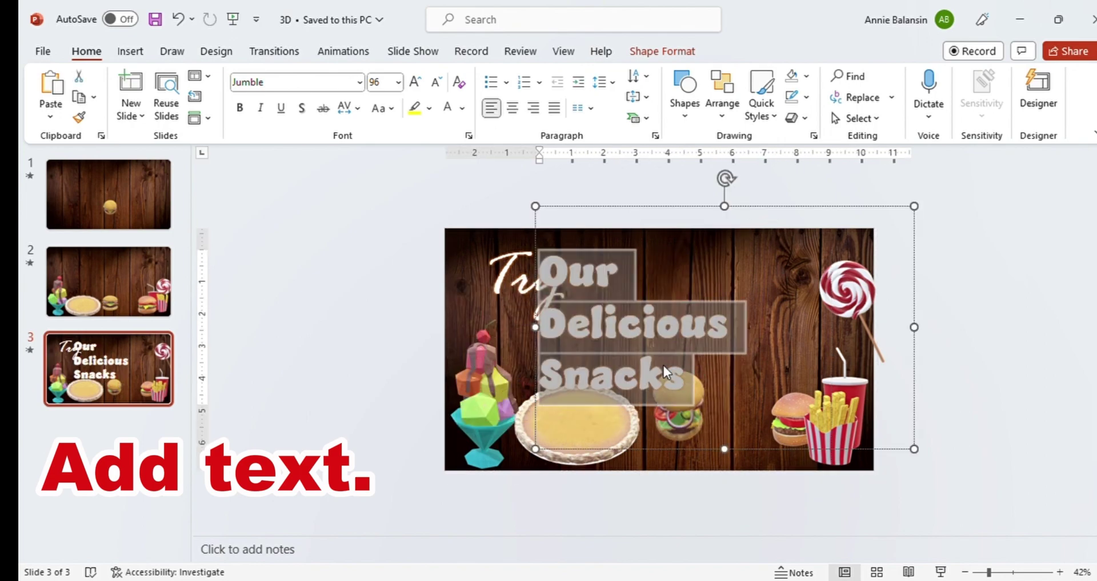
# - Fill the "Our Delicious Snacks" text with dark orange and give it a white outline
pyautogui.click(662, 51)
pyautogui.click(751, 195)
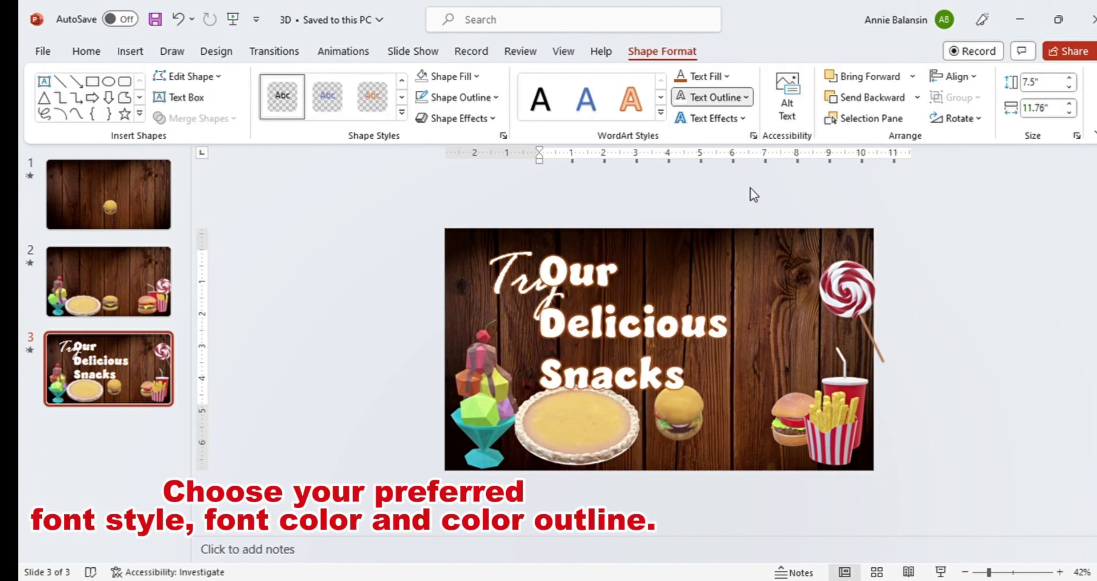
pyautogui.click(750, 188)
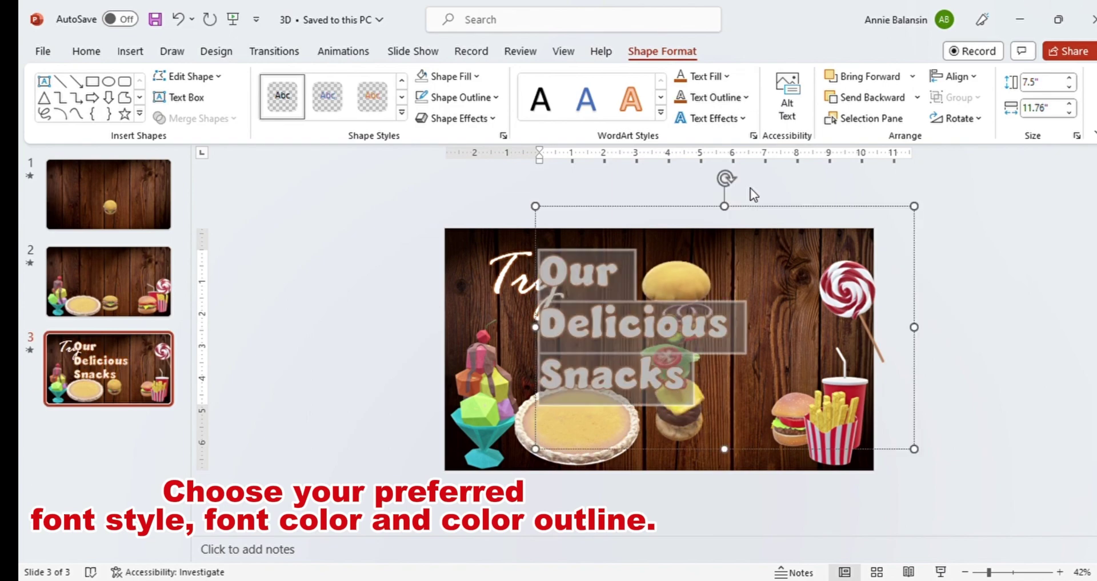
pyautogui.click(681, 83)
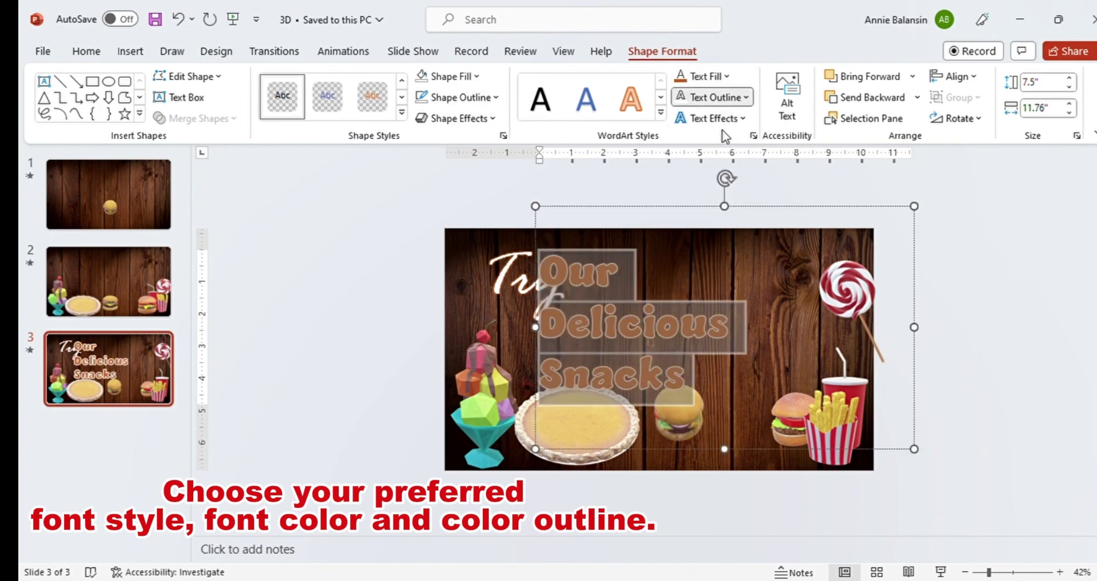
# - Shrink the "Our Delicious Snacks" box around its text and move it to the slide's upper left
pyautogui.click(810, 394)
pyautogui.moveTo(724, 206); pyautogui.dragTo(724, 306)
pyautogui.click(714, 381)
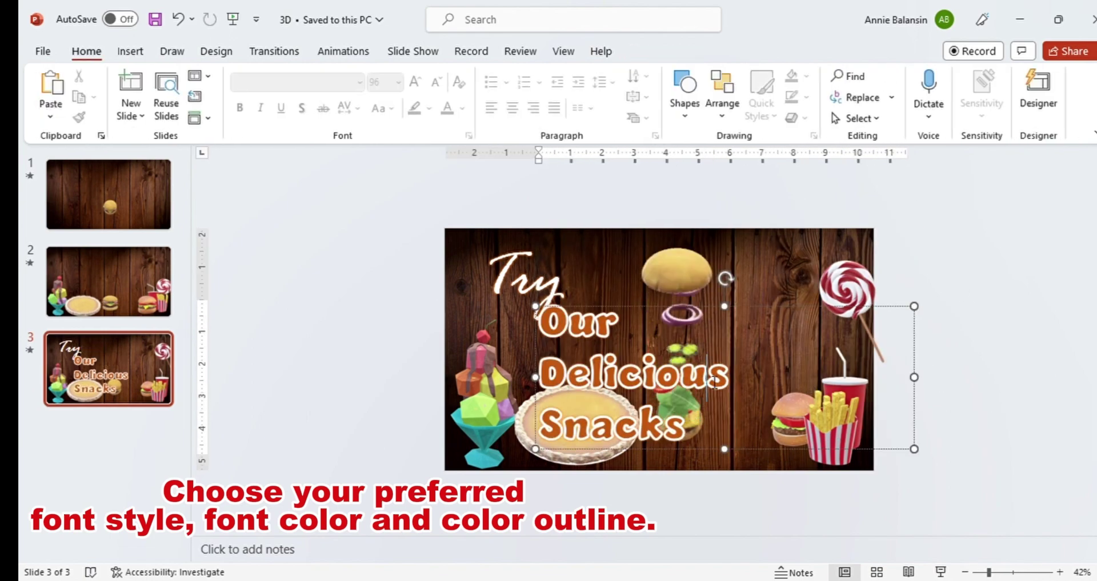
pyautogui.moveTo(913, 378); pyautogui.dragTo(760, 378)
pyautogui.moveTo(640, 308); pyautogui.dragTo(576, 251)
# - Shift the layered burger right and rearrange the fast-food meal at the slide's lower left with the pie beside it
pyautogui.moveTo(680, 425); pyautogui.dragTo(727, 431)
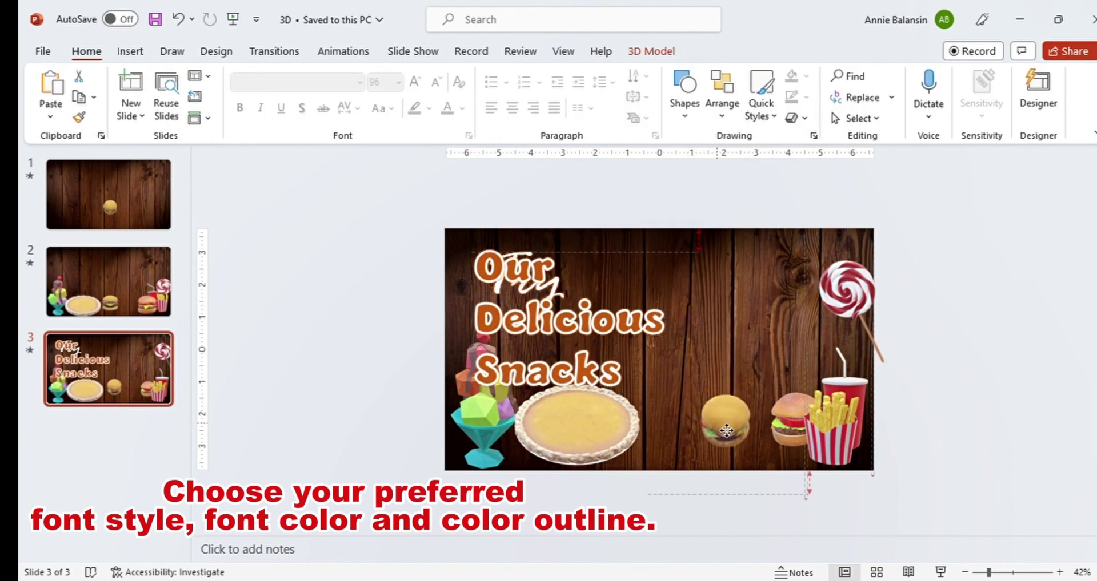
pyautogui.moveTo(566, 445); pyautogui.dragTo(623, 447)
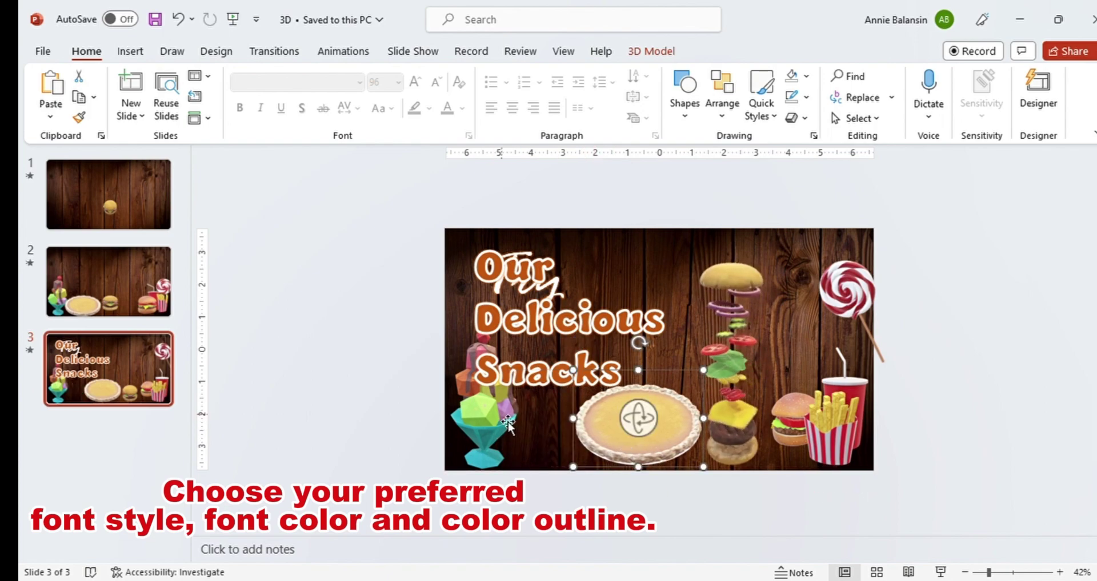
pyautogui.moveTo(508, 423); pyautogui.dragTo(595, 424)
pyautogui.moveTo(823, 429); pyautogui.dragTo(505, 428)
pyautogui.moveTo(580, 454); pyautogui.dragTo(818, 454)
pyautogui.moveTo(646, 446); pyautogui.dragTo(676, 445)
pyautogui.moveTo(814, 459); pyautogui.dragTo(612, 460)
# - Move the ice cream under the lollipop and nudge the pie and the fast-food meal slightly right
pyautogui.click(657, 378)
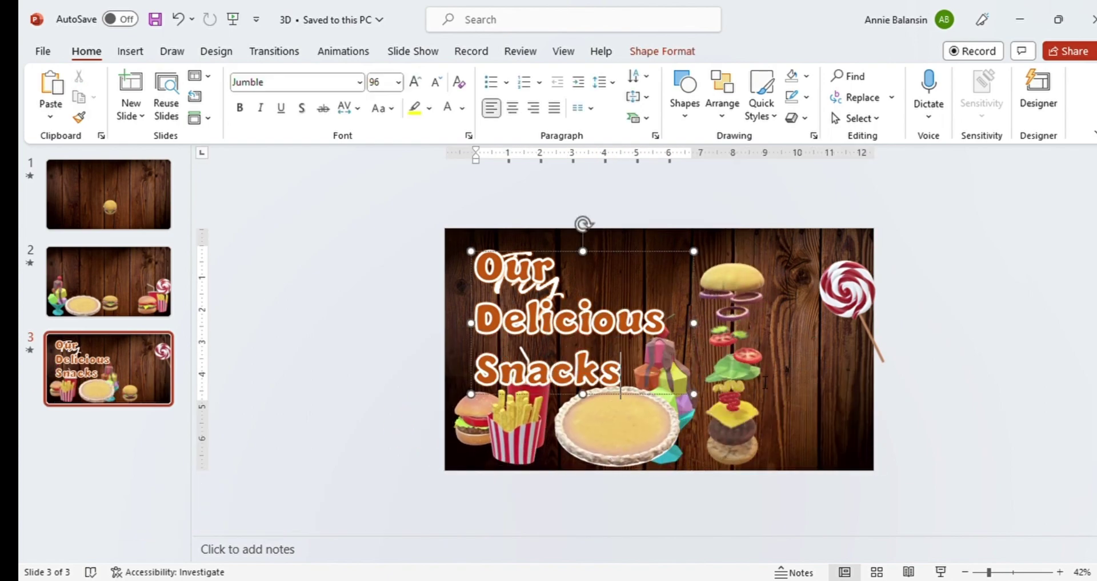
pyautogui.moveTo(688, 418); pyautogui.dragTo(851, 422)
pyautogui.moveTo(624, 452); pyautogui.dragTo(632, 449)
pyautogui.moveTo(507, 436); pyautogui.dragTo(523, 436)
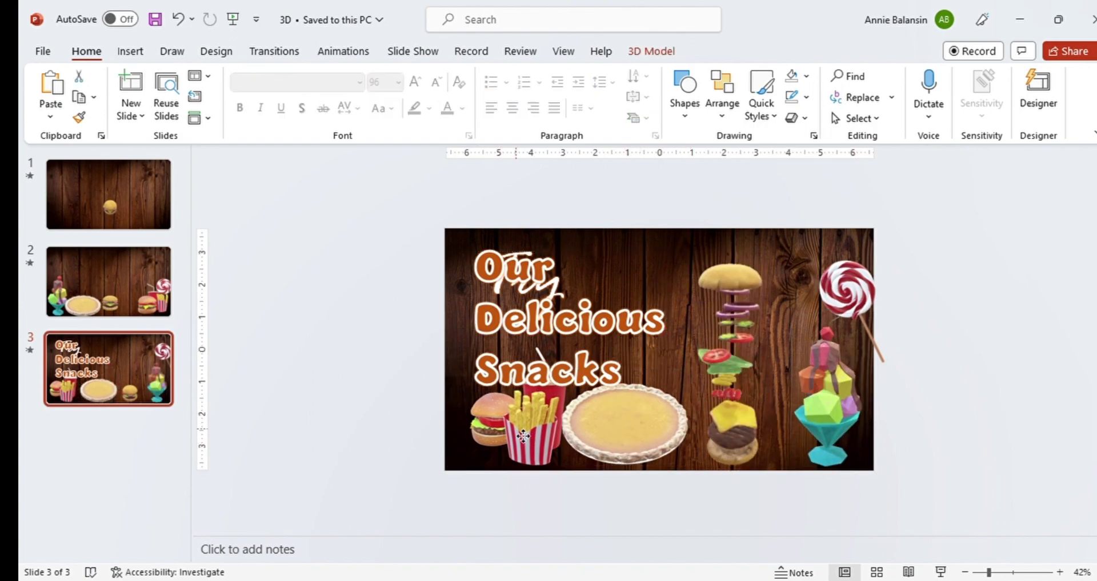
# - Move "Try" slightly up and left, and shift the "Our Delicious Snacks" box right so it sits beside "Try"
pyautogui.moveTo(523, 346)
pyautogui.mouseDown()
pyautogui.moveTo(588, 348)
pyautogui.moveTo(523, 342)
pyautogui.mouseUp()
pyautogui.click(504, 273)
pyautogui.moveTo(508, 254); pyautogui.dragTo(501, 245)
pyautogui.click(580, 324)
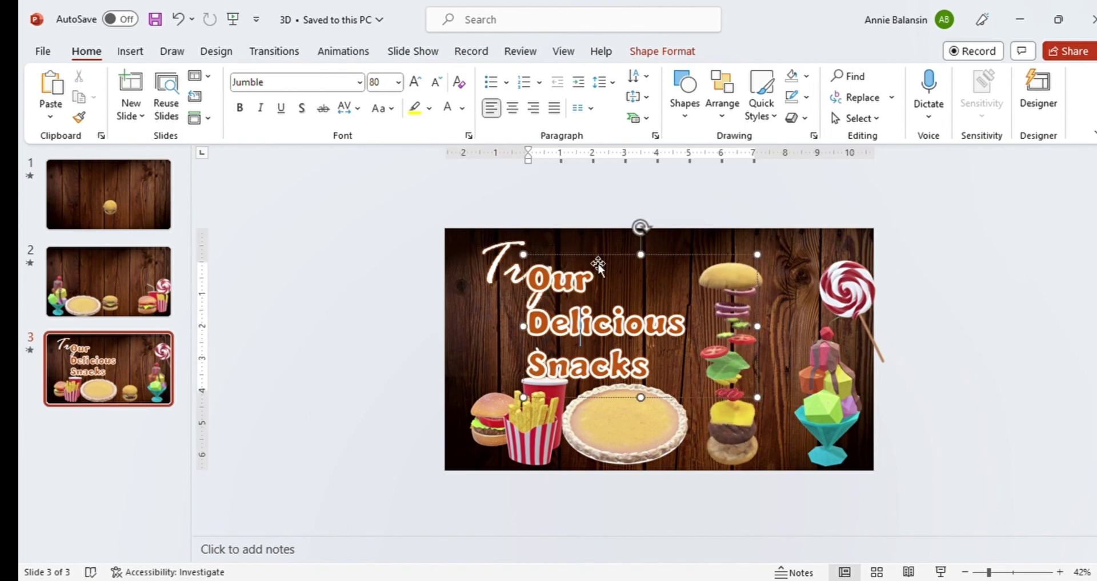
pyautogui.moveTo(598, 264); pyautogui.dragTo(628, 261)
# - Enlarge the "Our Delicious Snacks" text to 88 pt
pyautogui.click(594, 329)
pyautogui.hotkey('ctrl', 'a')
pyautogui.hotkey('ctrl', 'shift', '.')
pyautogui.press('Escape')
pyautogui.press('Escape')
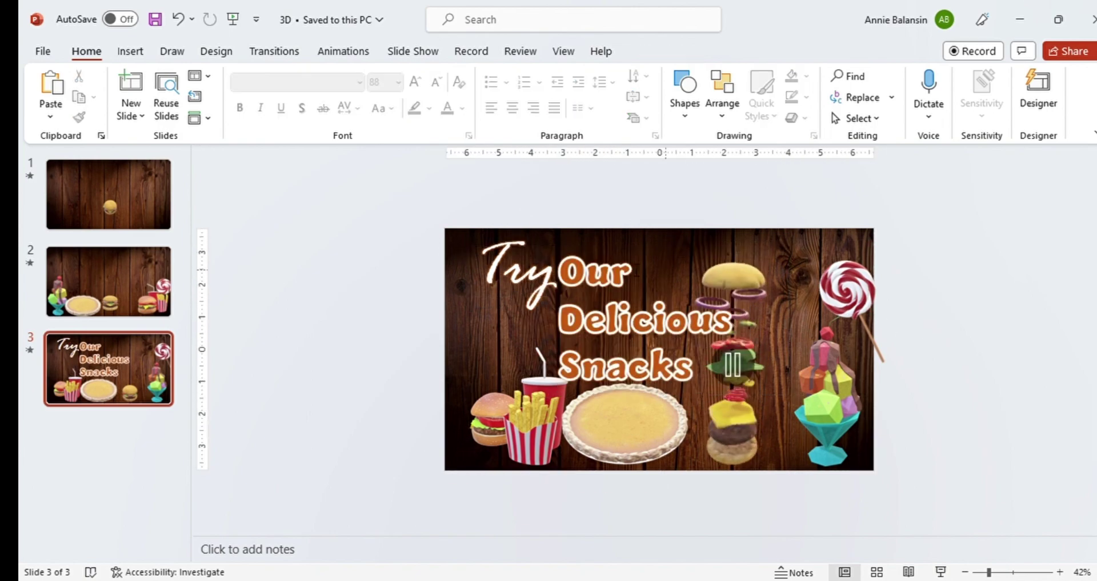
# - Lower "Try" slightly, shift the burger right, and tilt the pie in the space beside the meal
pyautogui.click(554, 255)
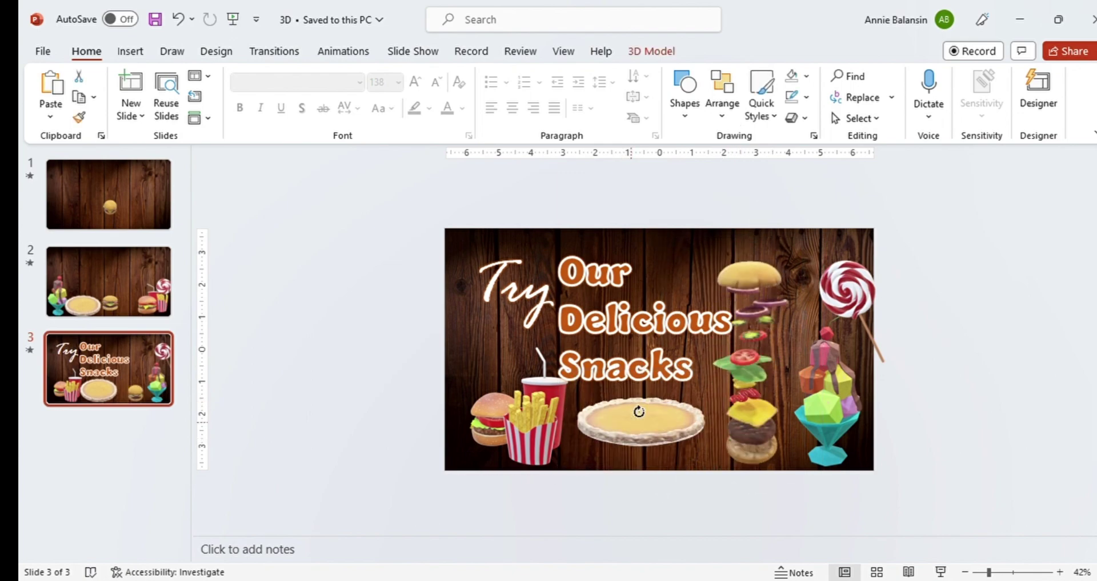
pyautogui.moveTo(627, 440); pyautogui.dragTo(626, 444)
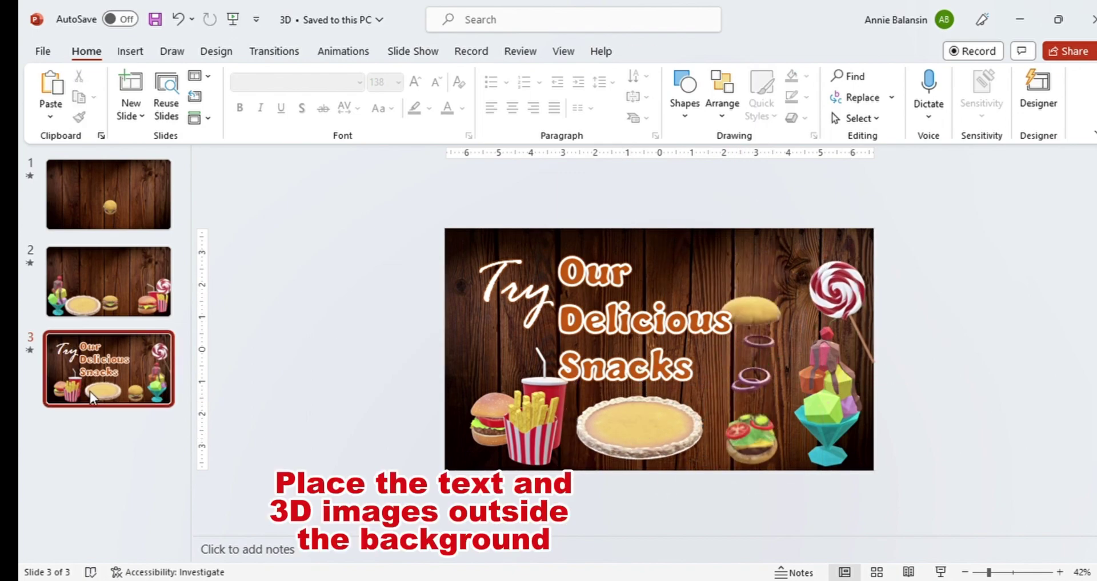
# - Move the "Try" and "Our Delicious Snacks" text off slide 3 past its left edge, keeping the wood background in place
pyautogui.click(531, 269)
pyautogui.moveTo(531, 269); pyautogui.dragTo(330, 260)
pyautogui.click(536, 273)
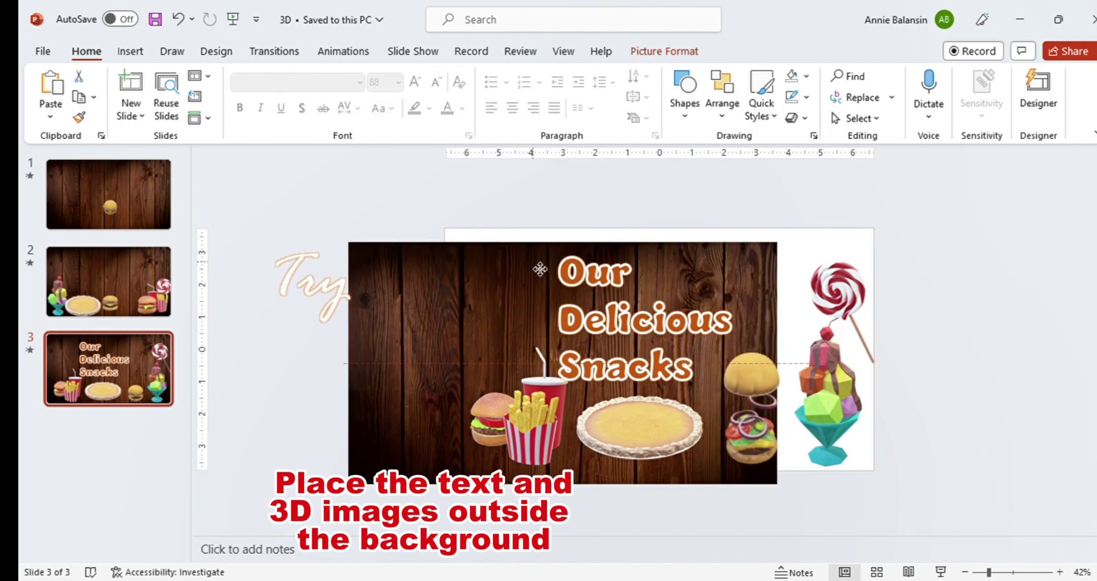
pyautogui.click(536, 274)
pyautogui.moveTo(536, 273); pyautogui.dragTo(307, 264)
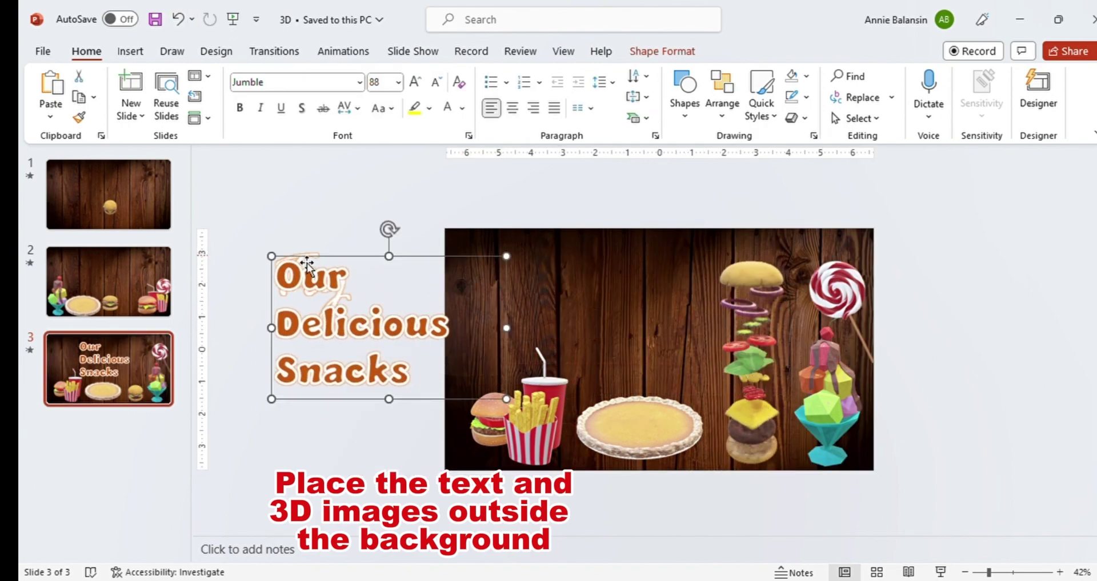
# - Move the meal and pie off slide 3's left edge, the ice cream and lollipop off its right, and the burger above it
pyautogui.moveTo(544, 440); pyautogui.dragTo(298, 434)
pyautogui.moveTo(639, 427); pyautogui.dragTo(374, 433)
pyautogui.moveTo(825, 411); pyautogui.dragTo(952, 403)
pyautogui.moveTo(854, 308); pyautogui.dragTo(925, 298)
pyautogui.moveTo(761, 453); pyautogui.dragTo(760, 208)
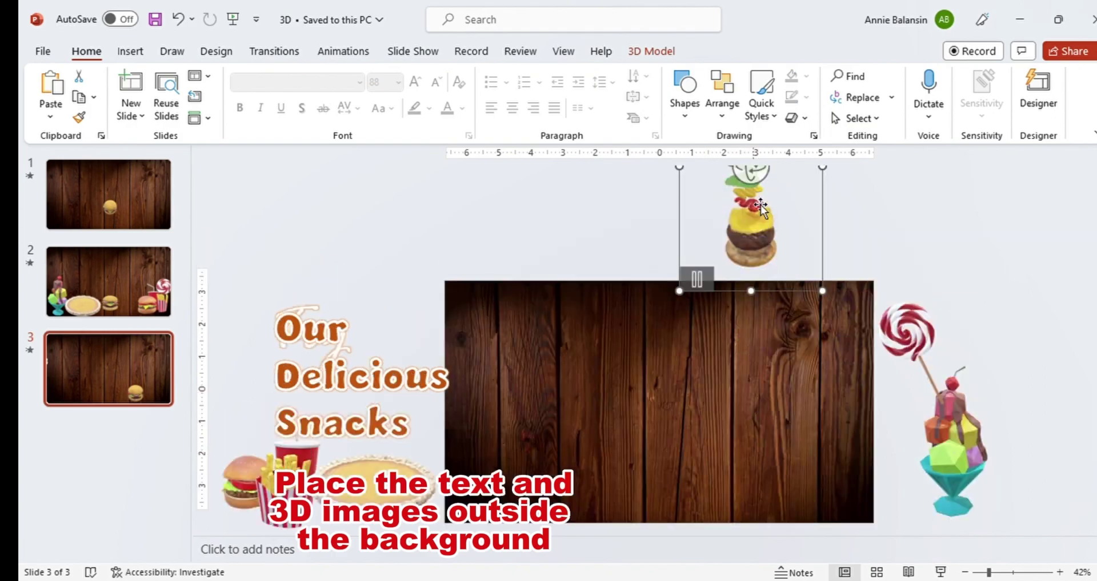
# - Apply the Morph transition to slide 3 and duplicate the slide
pyautogui.click(254, 53)
pyautogui.click(183, 96)
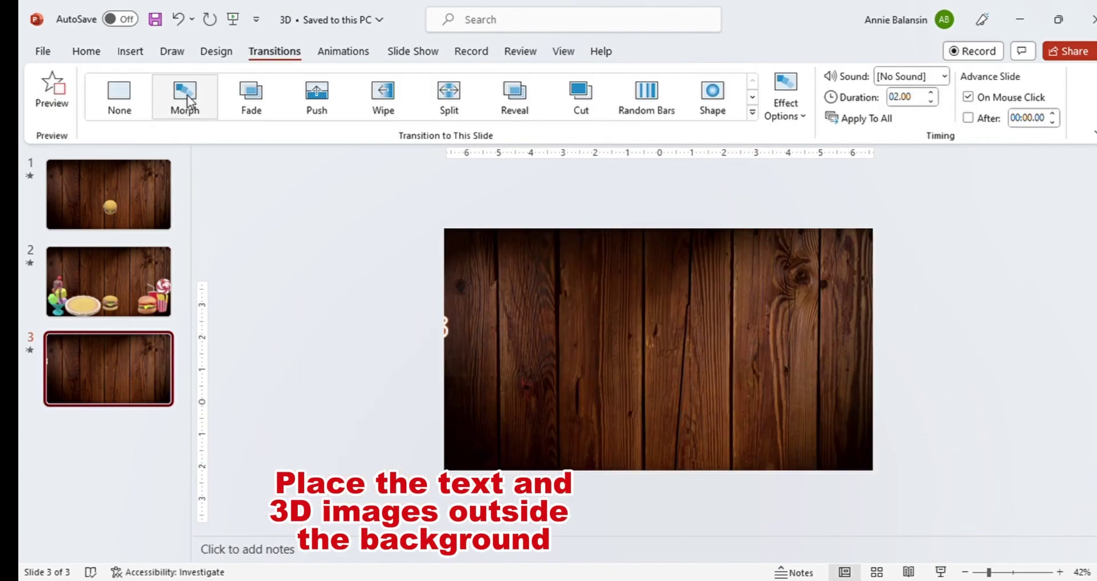
pyautogui.click(187, 94)
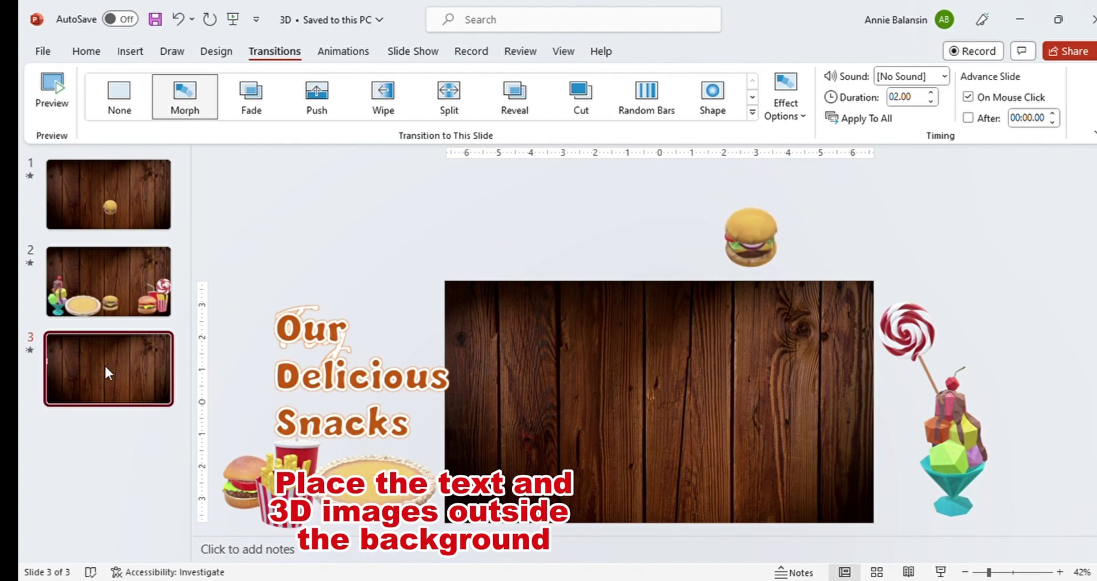
pyautogui.click(108, 277)
pyautogui.click(95, 357)
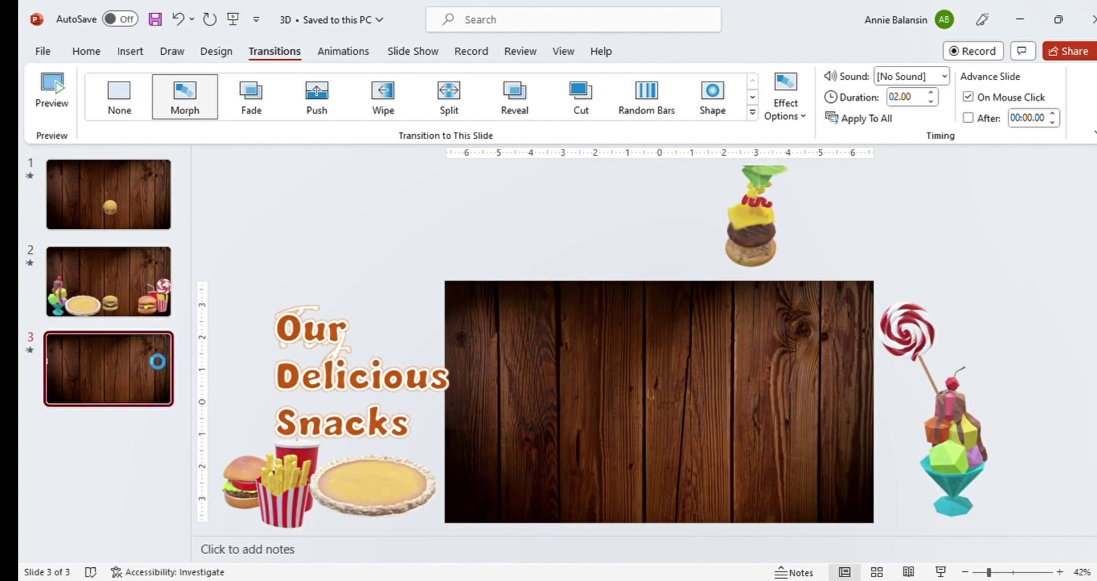
pyautogui.hotkey('ctrl', 'd')
# - Bring the text and all 3D models back onto slide 4's wood background, with the meal and pie below the text, and apply Morph
pyautogui.click(380, 395)
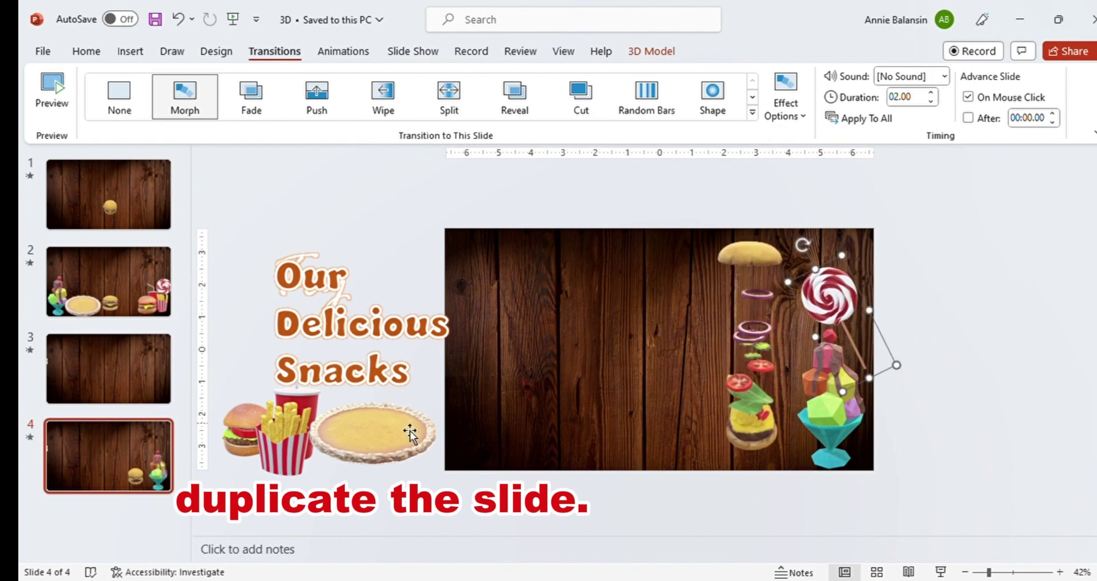
pyautogui.click(360, 262)
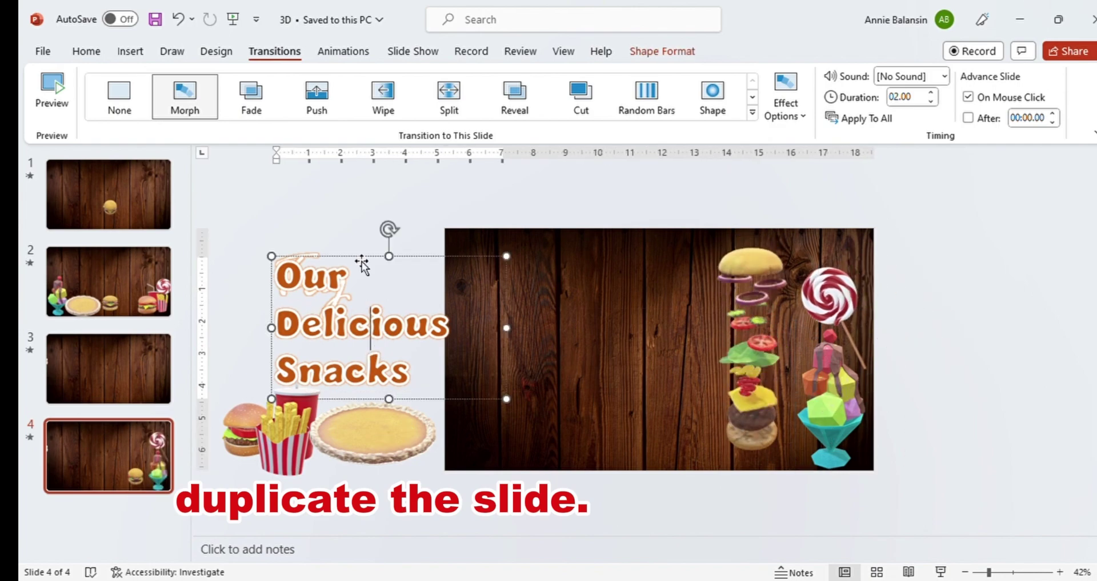
pyautogui.moveTo(360, 262); pyautogui.dragTo(642, 251)
pyautogui.click(337, 257)
pyautogui.moveTo(337, 257); pyautogui.dragTo(552, 267)
pyautogui.moveTo(350, 433); pyautogui.dragTo(573, 425)
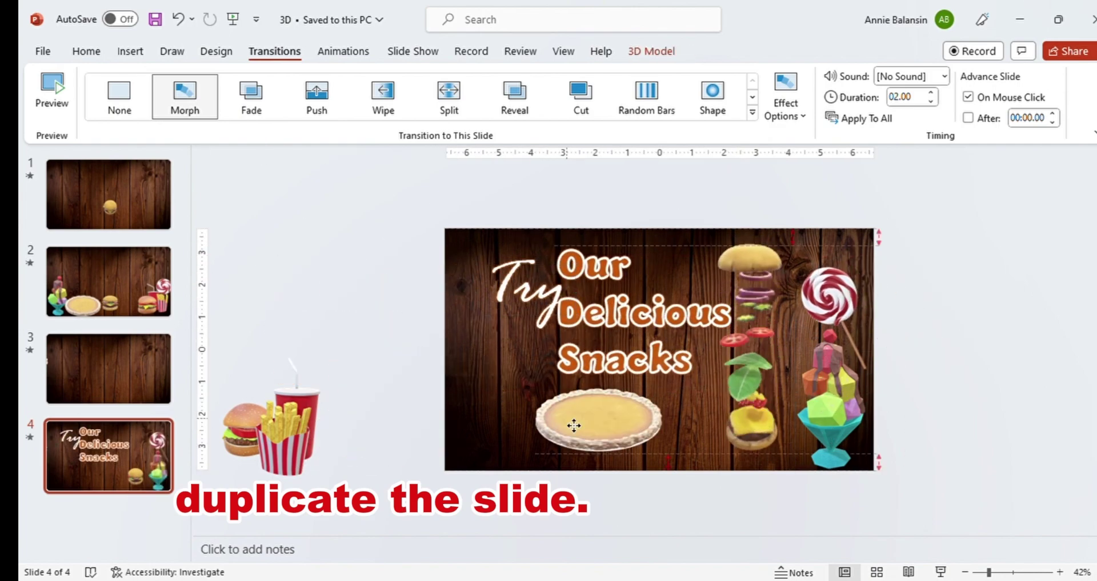
pyautogui.moveTo(280, 449); pyautogui.dragTo(544, 447)
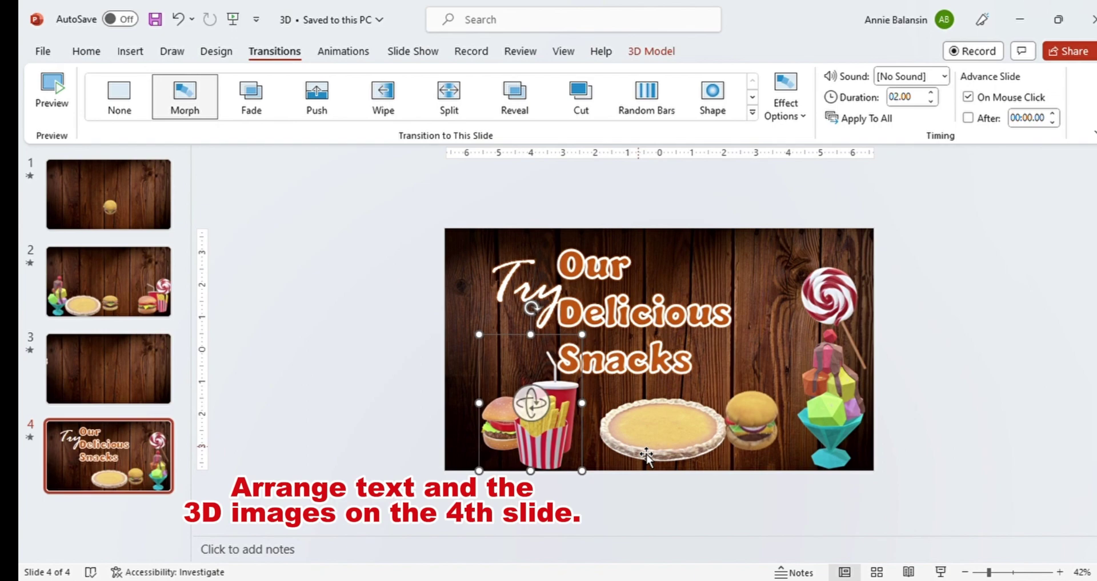
pyautogui.click(129, 451)
pyautogui.click(185, 96)
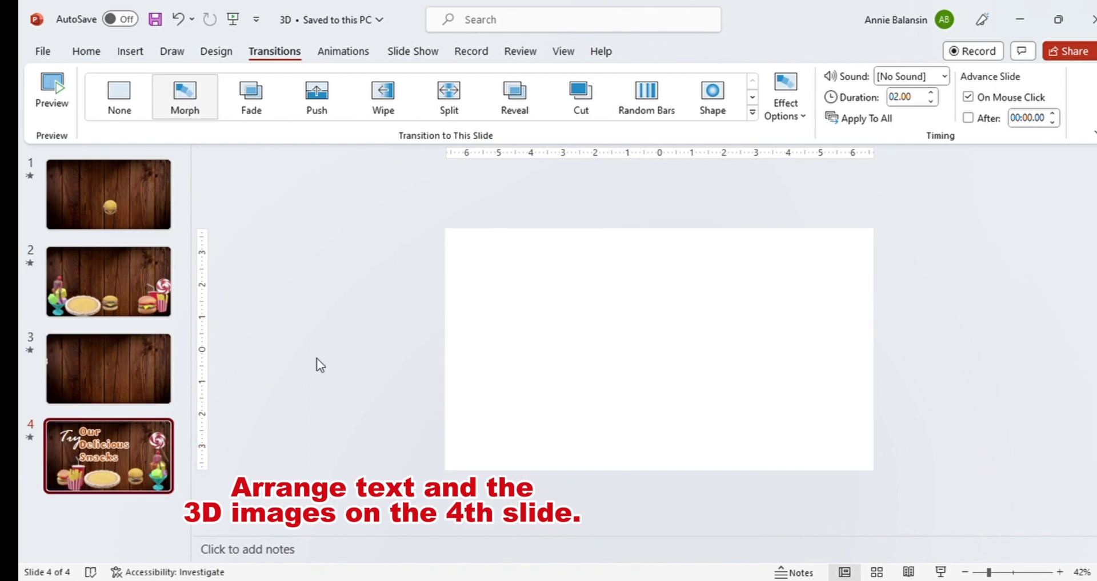
# - On slide 3, shift the "Our Delicious Snacks" text slightly left so its letters clear the wood background
pyautogui.click(86, 377)
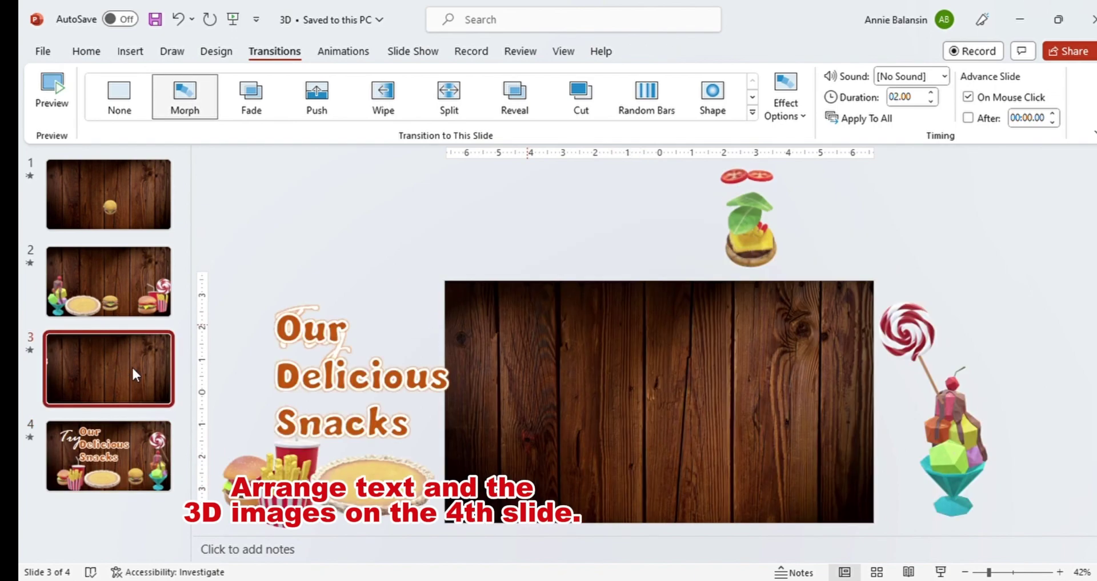
pyautogui.click(405, 380)
pyautogui.moveTo(434, 310); pyautogui.dragTo(426, 317)
# - Go through slides 1 to 4 and apply the Morph transition to each of them
pyautogui.click(129, 197)
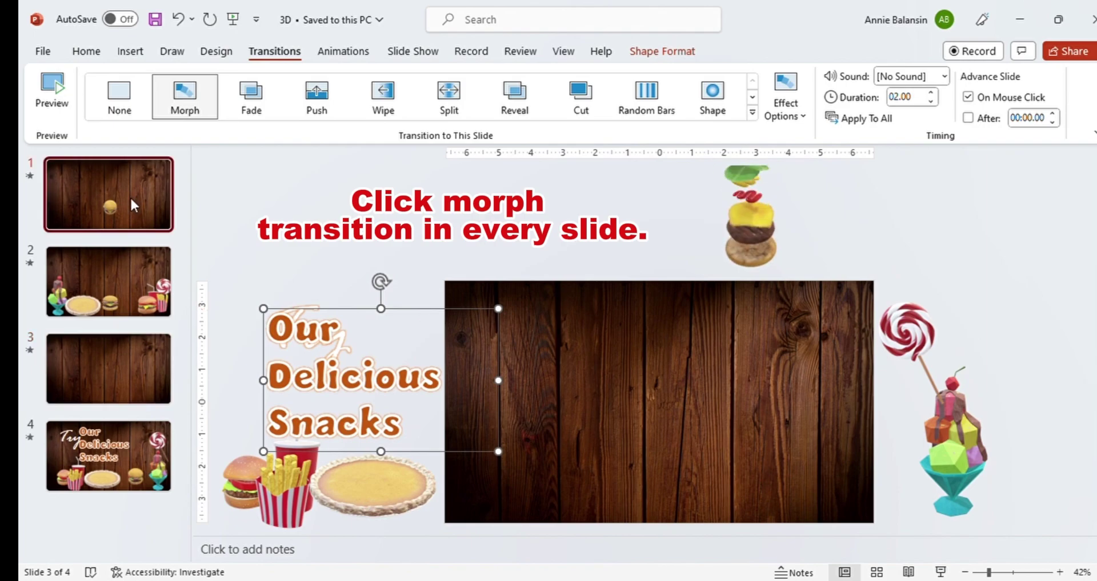
pyautogui.click(112, 273)
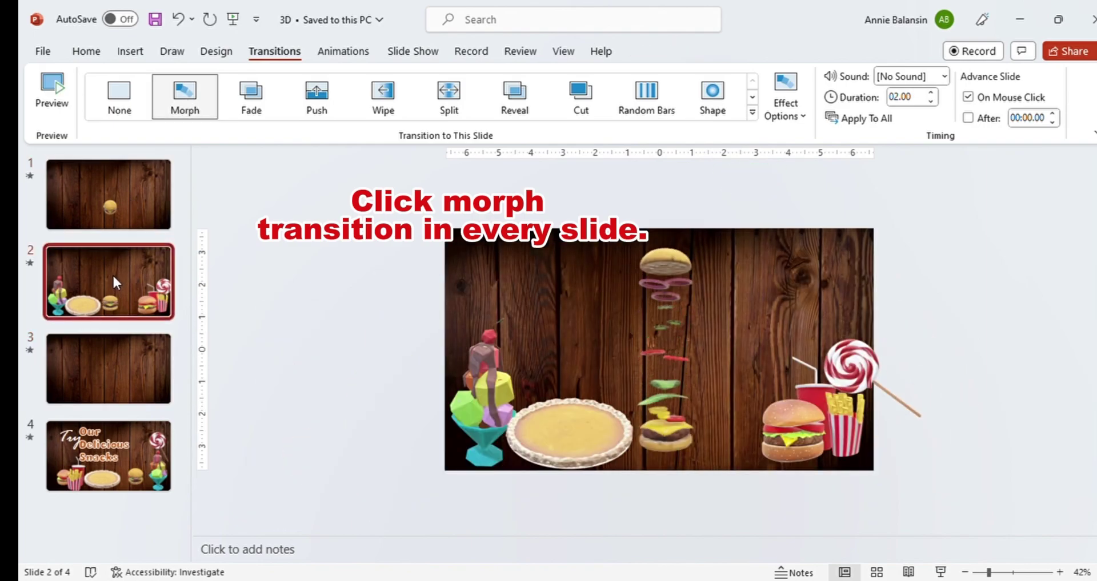
pyautogui.click(108, 360)
pyautogui.click(183, 100)
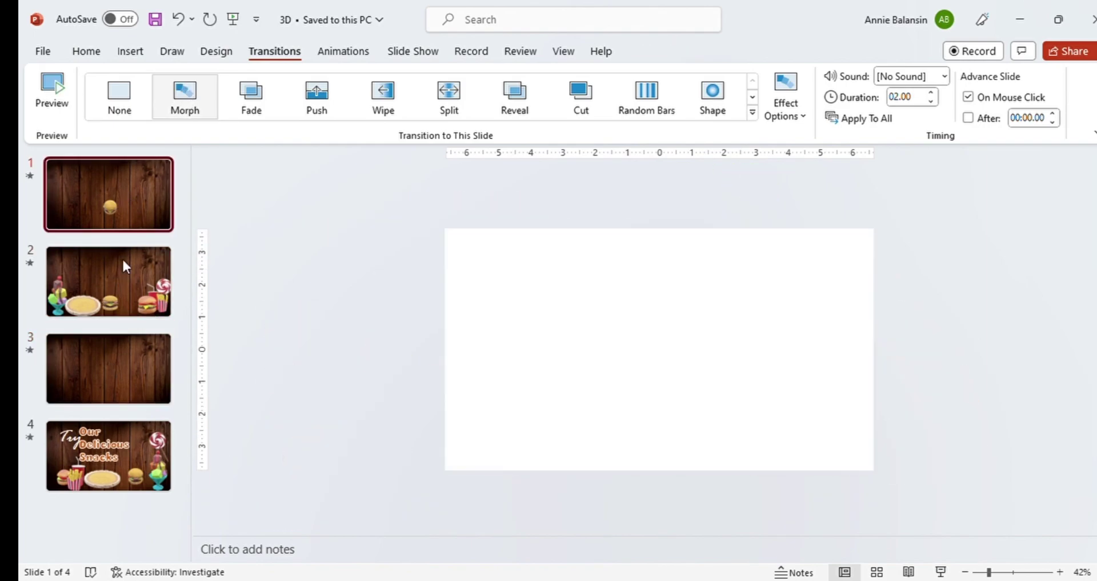
pyautogui.click(112, 275)
pyautogui.click(180, 95)
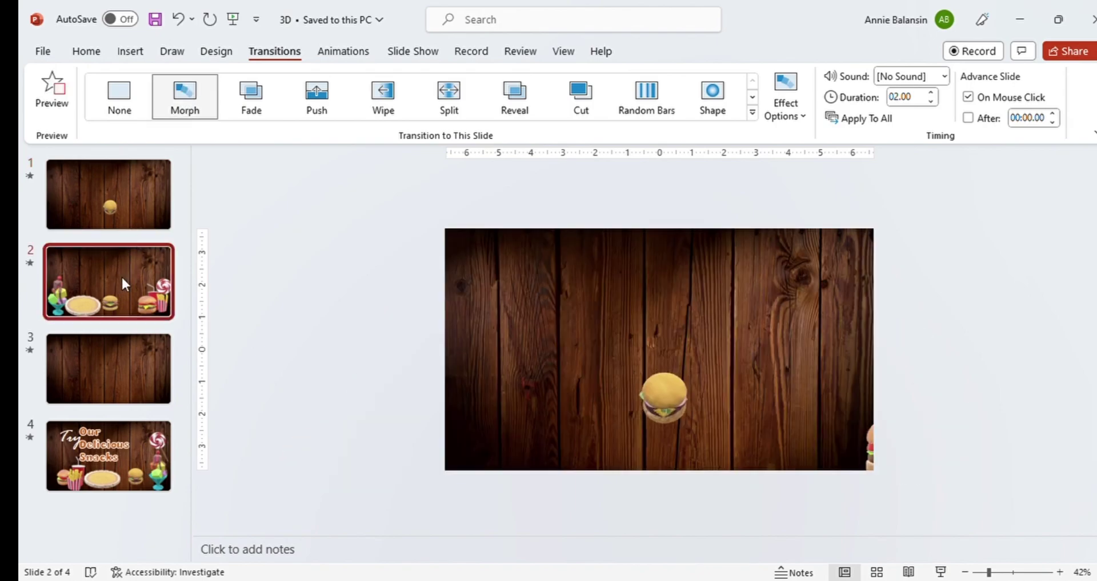
pyautogui.click(108, 365)
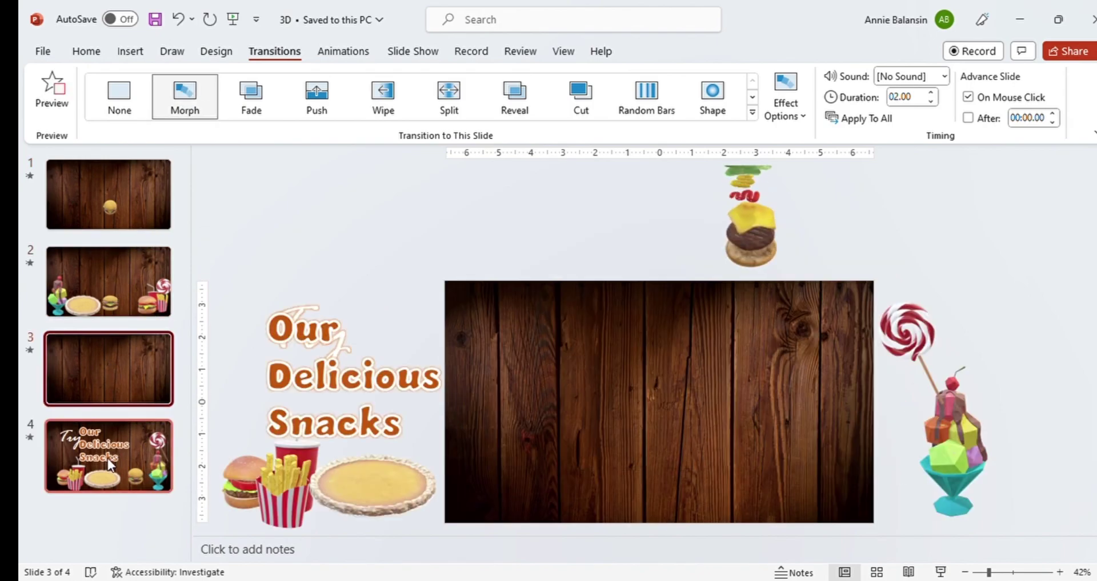
pyautogui.click(107, 458)
pyautogui.click(184, 104)
pyautogui.click(184, 105)
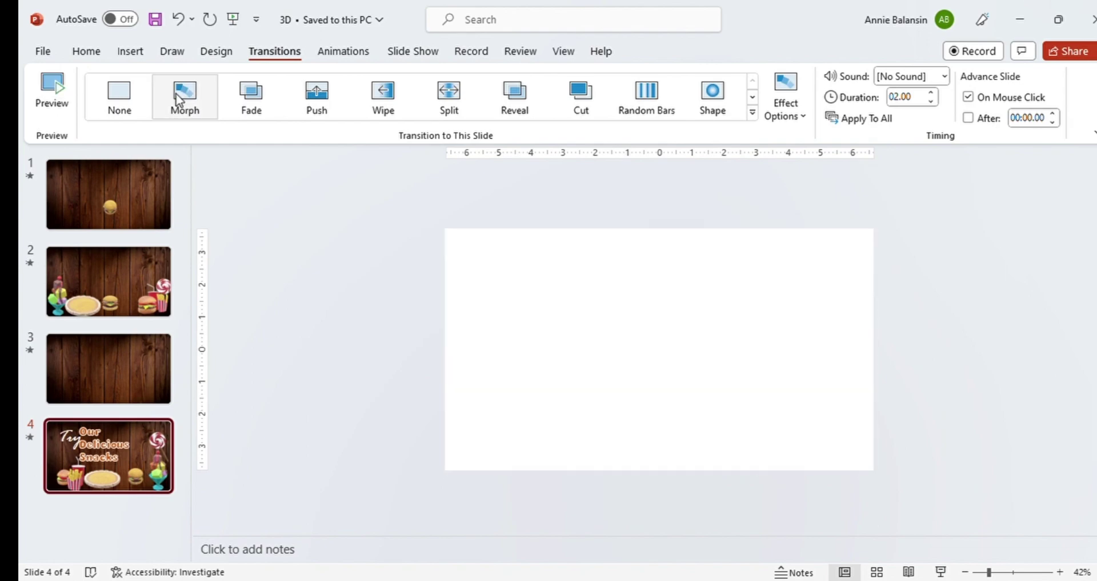